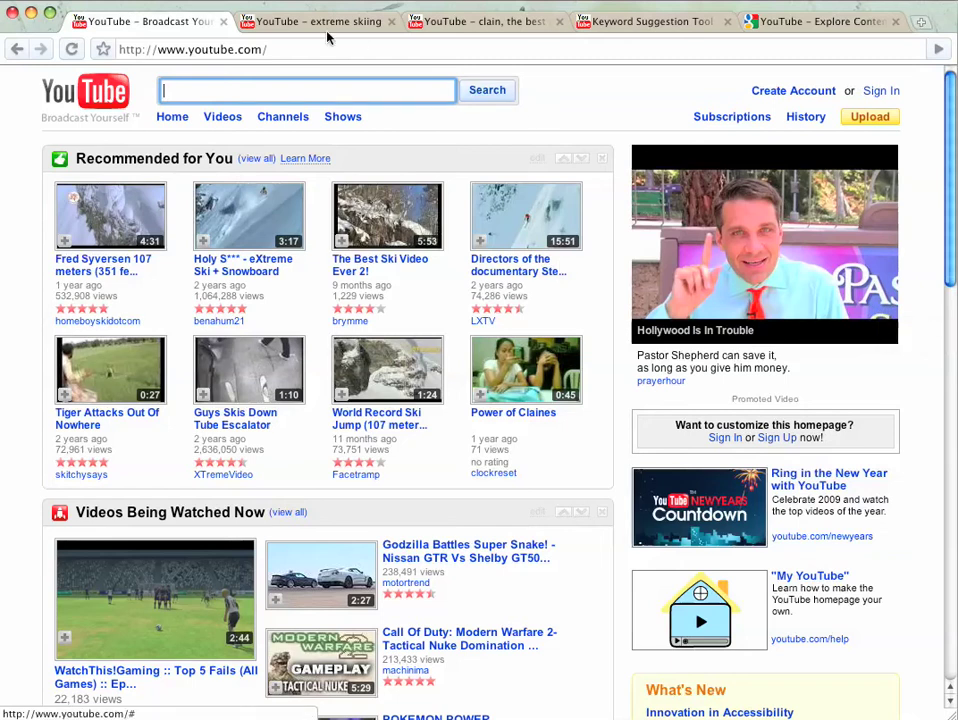
# Step: Look over YouTube's Sports video category, then return to the 'extreme skiing' search results
pyautogui.click(233, 118)
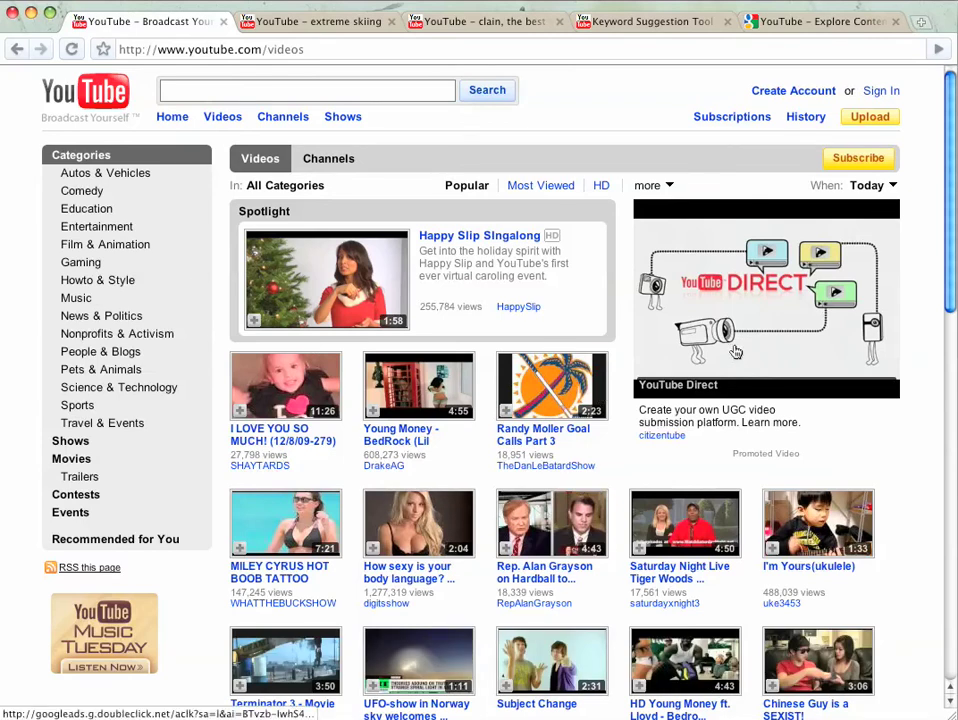
pyautogui.click(80, 407)
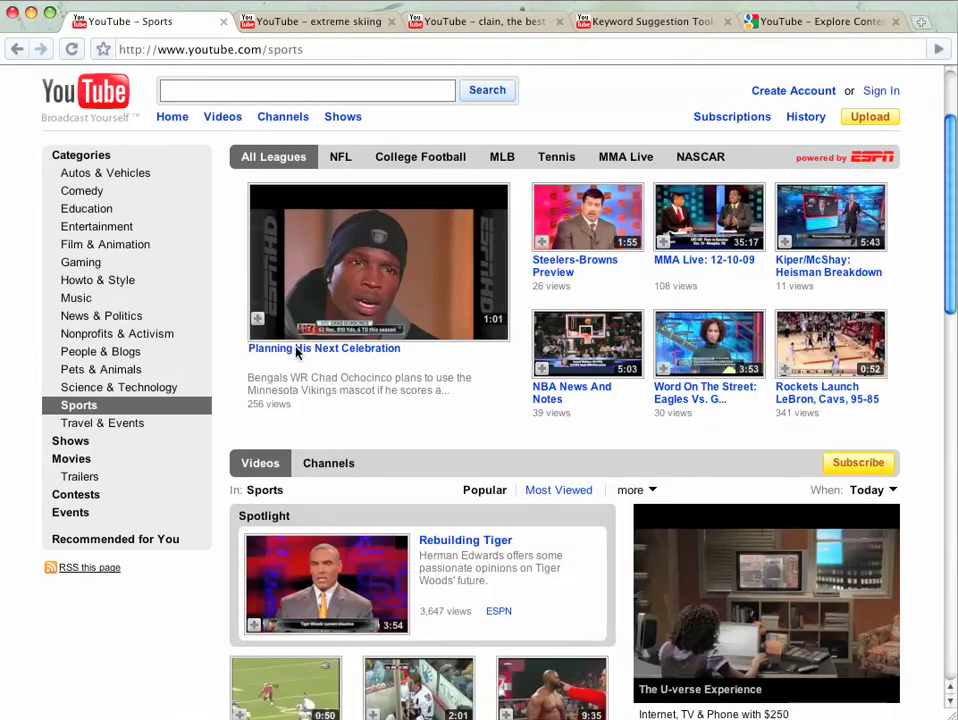
pyautogui.scroll(-3, 296, 352)
pyautogui.scroll(1, 296, 352)
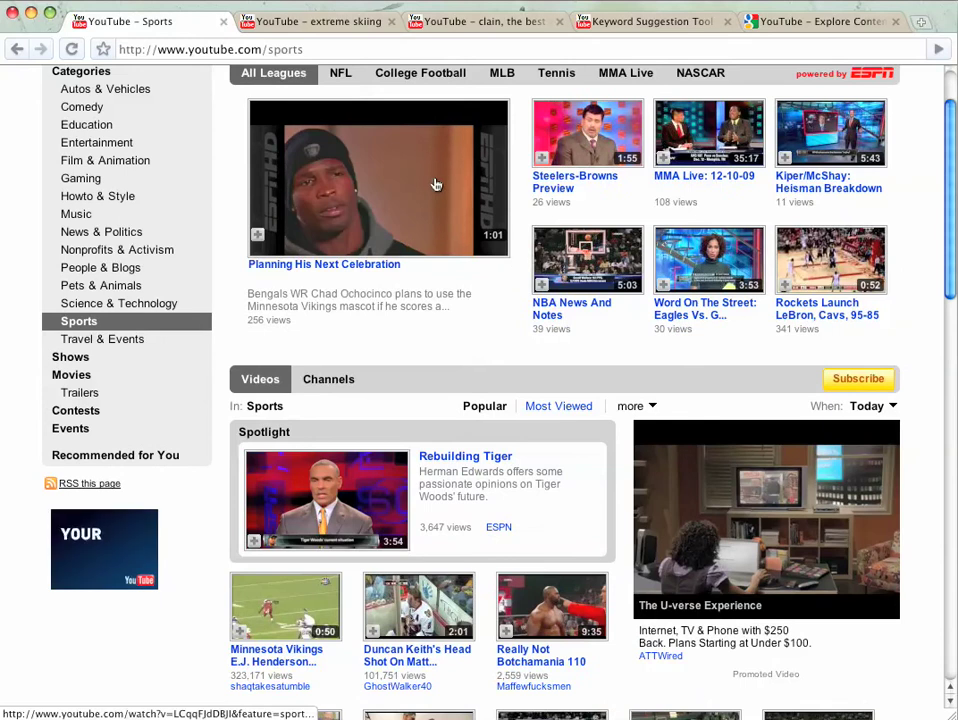
pyautogui.click(318, 24)
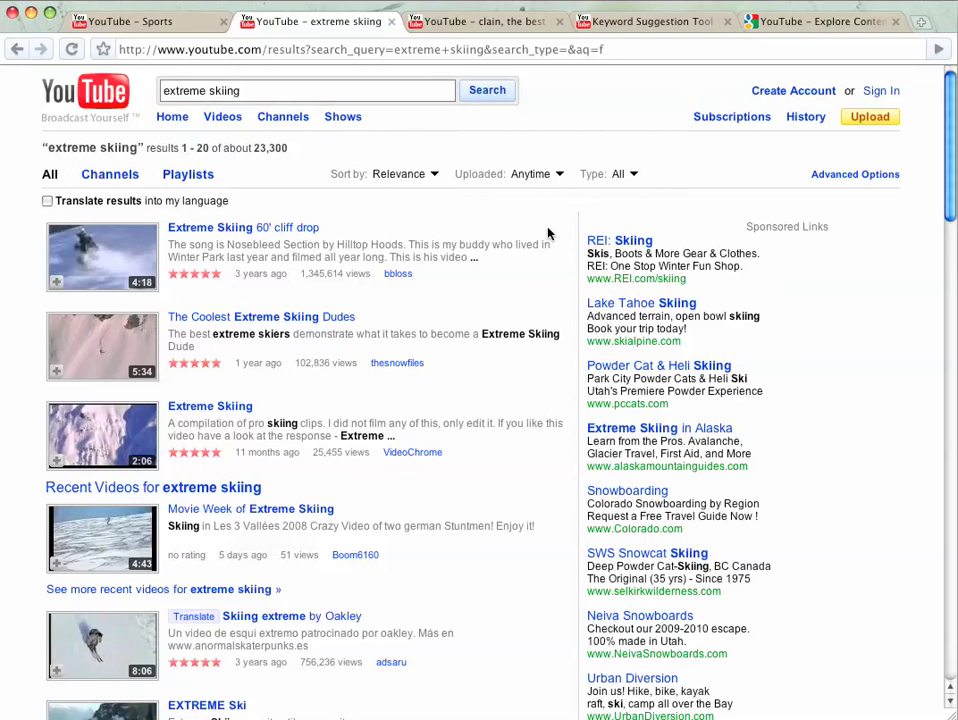
# Step: Play 'clain, the best ski movie ever' and pause it at 0:13 on the ski shop ad
pyautogui.click(489, 22)
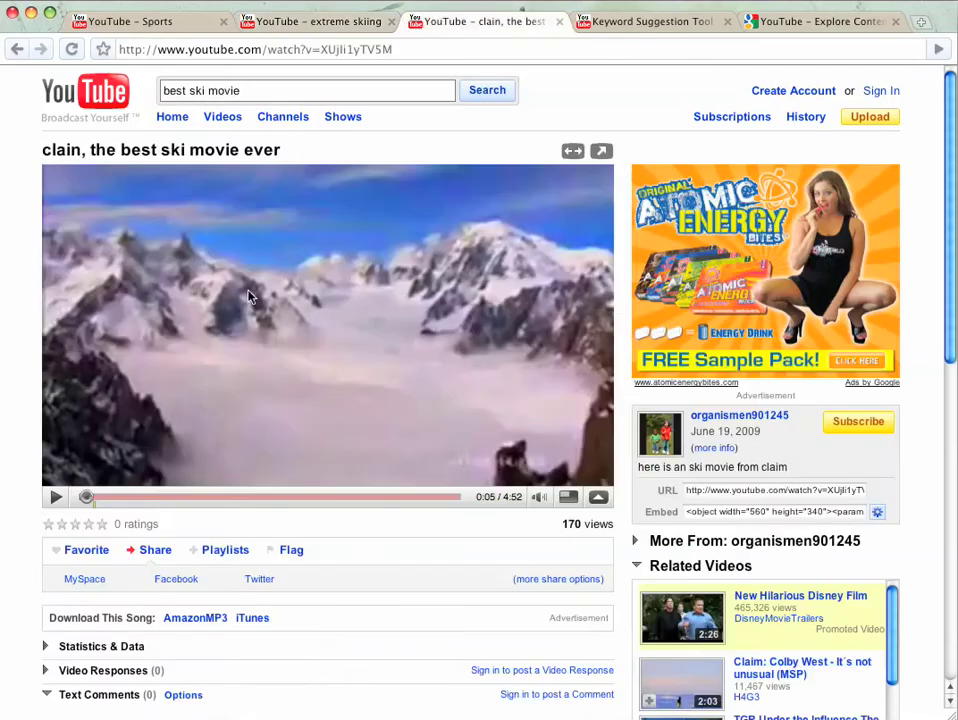
pyautogui.click(57, 498)
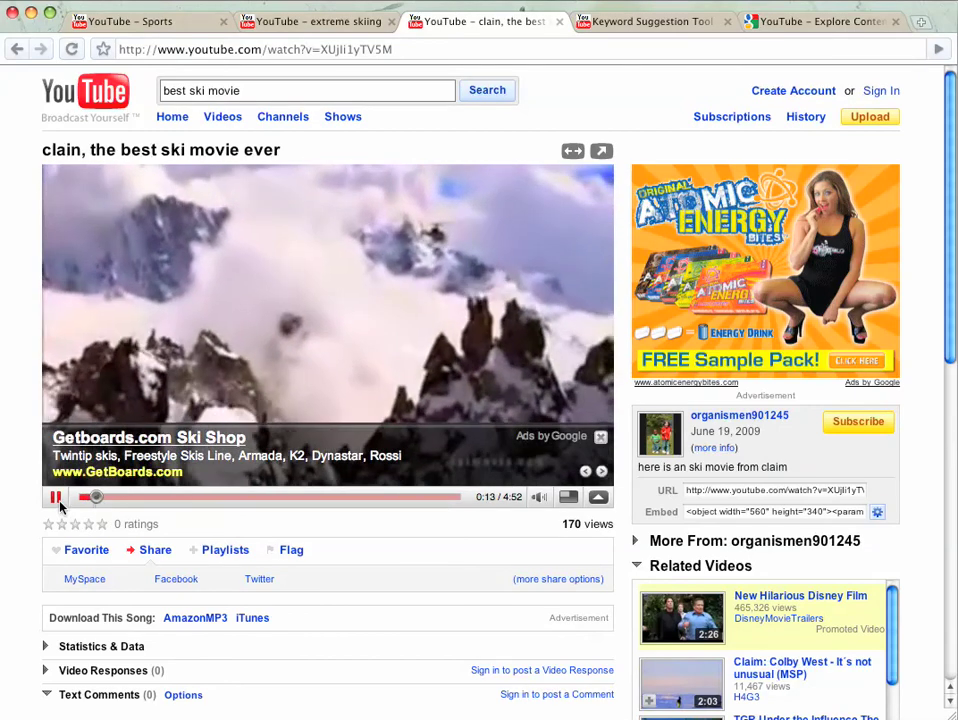
pyautogui.click(58, 500)
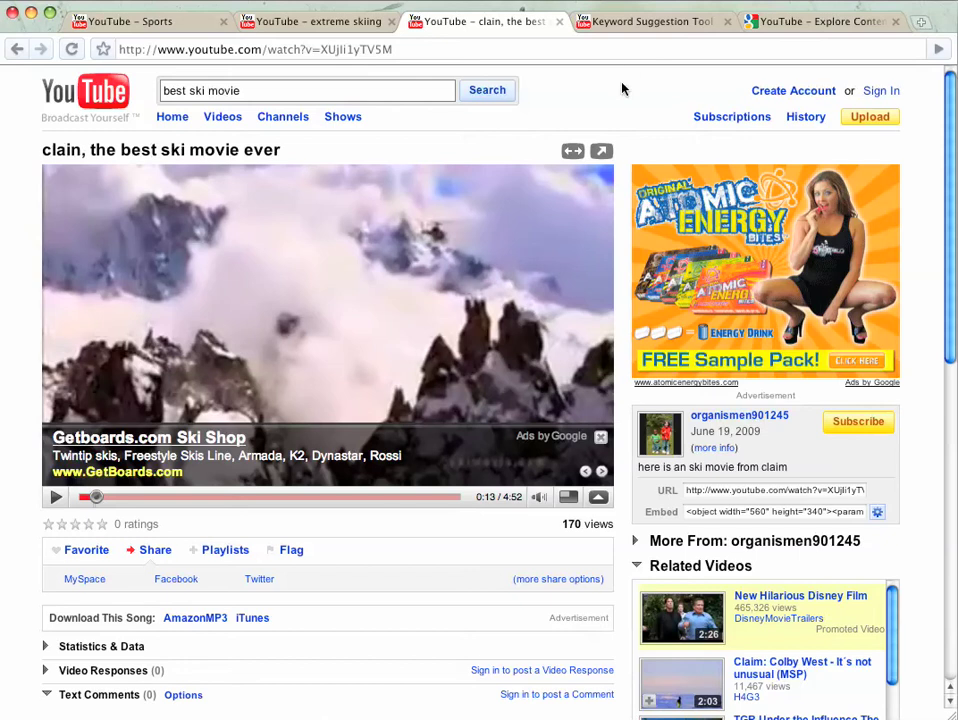
pyautogui.click(637, 33)
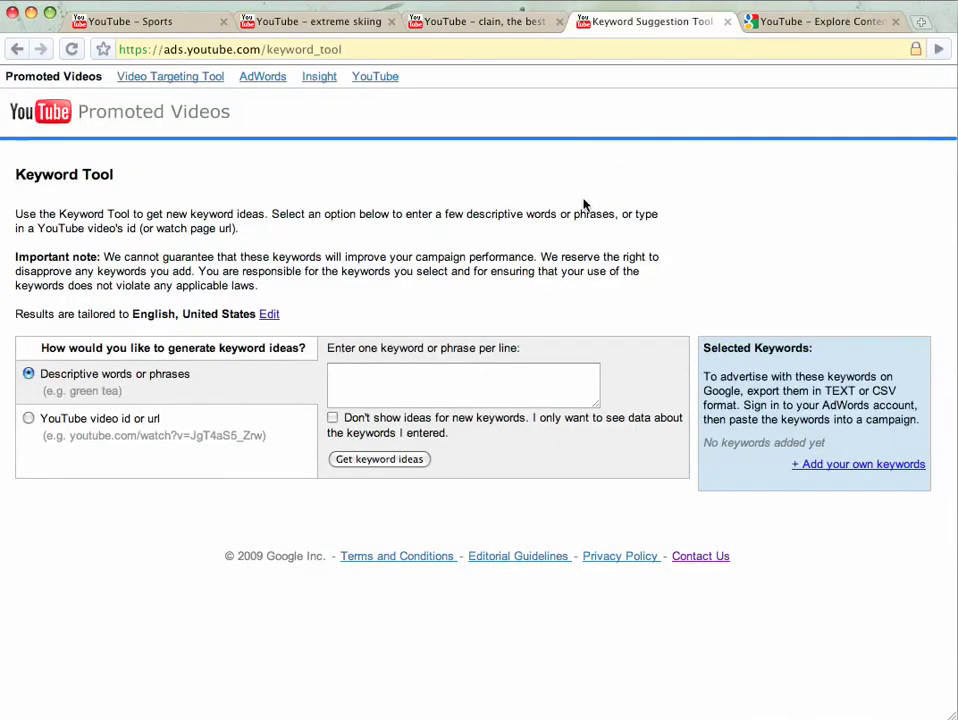
# Step: Get keyword ideas for 'ski movies' and review their monthly search volumes, like skiing at 159,400
pyautogui.click(494, 386)
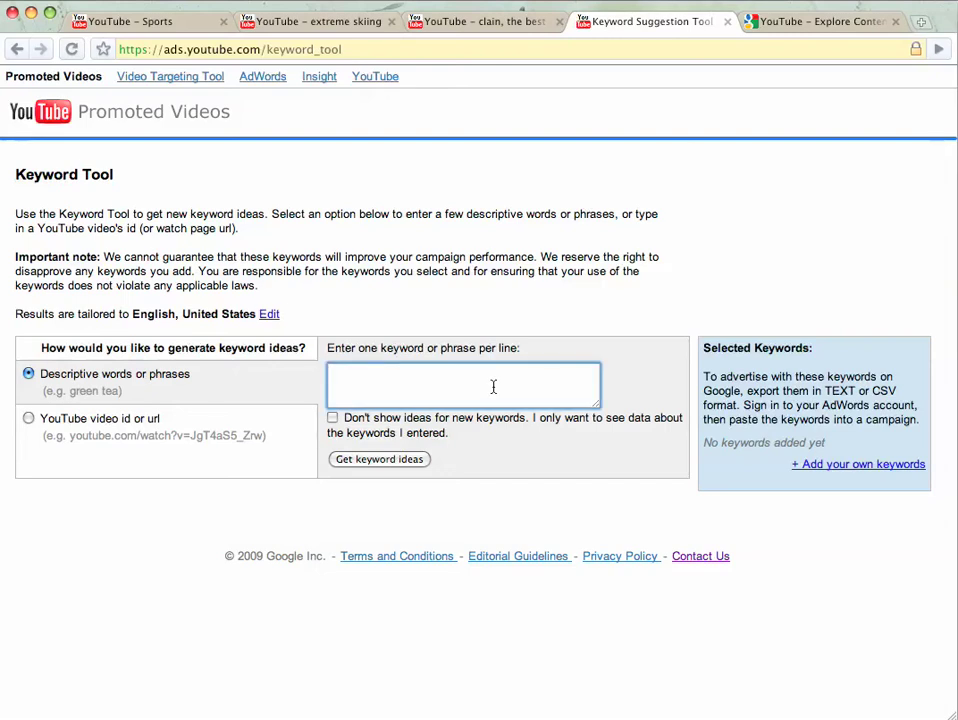
pyautogui.write('ski movies')
pyautogui.press('Return')
pyautogui.click(413, 464)
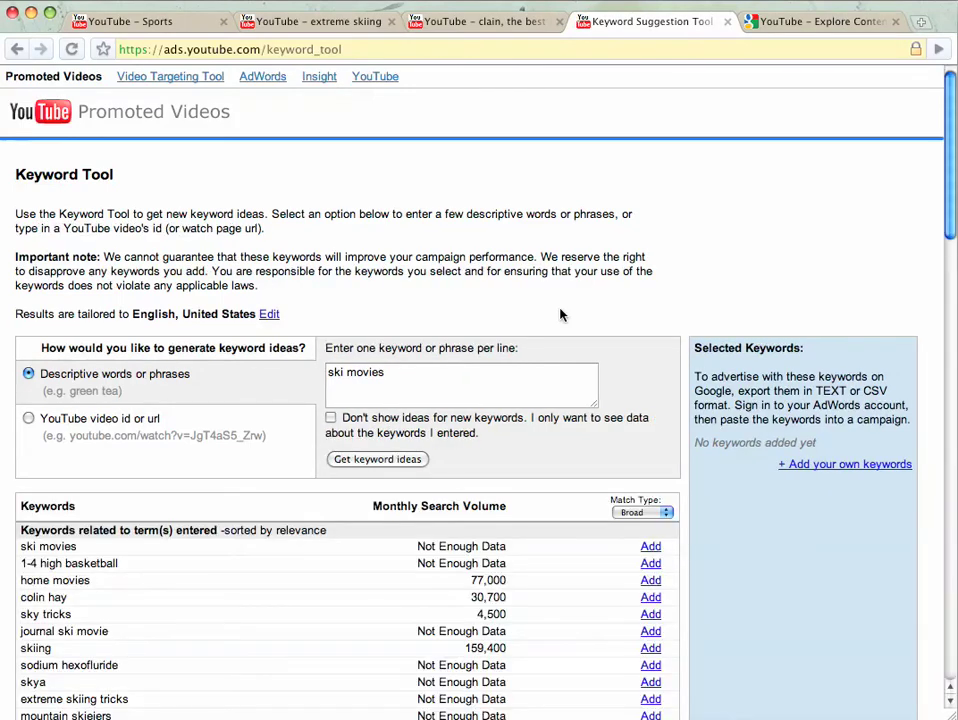
pyautogui.scroll(-1, 560, 315)
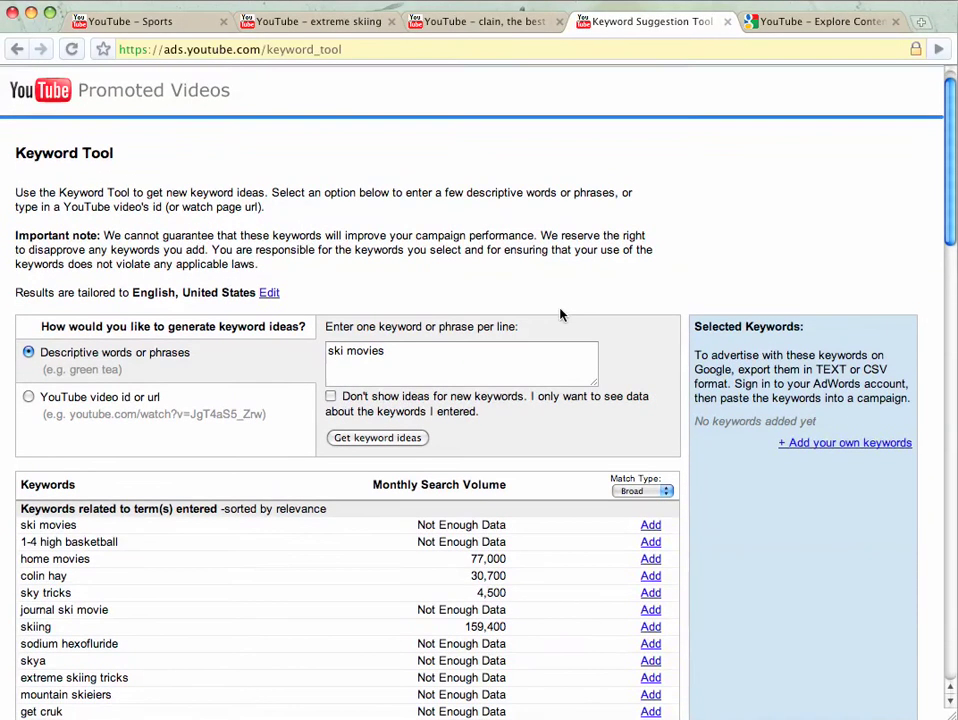
pyautogui.scroll(-1, 560, 315)
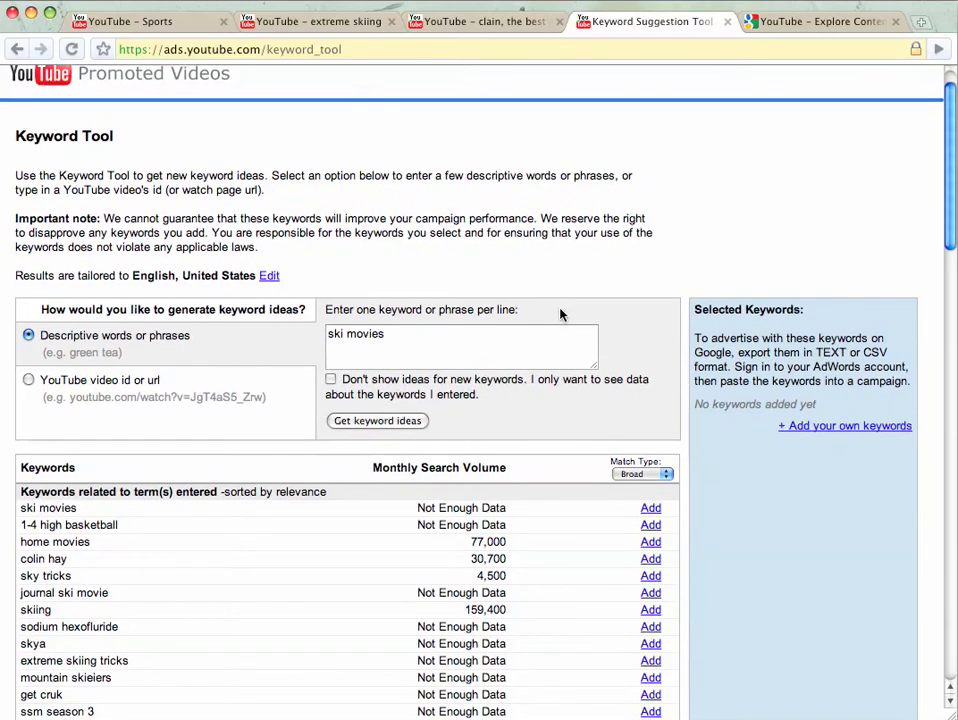
pyautogui.scroll(-2, 560, 315)
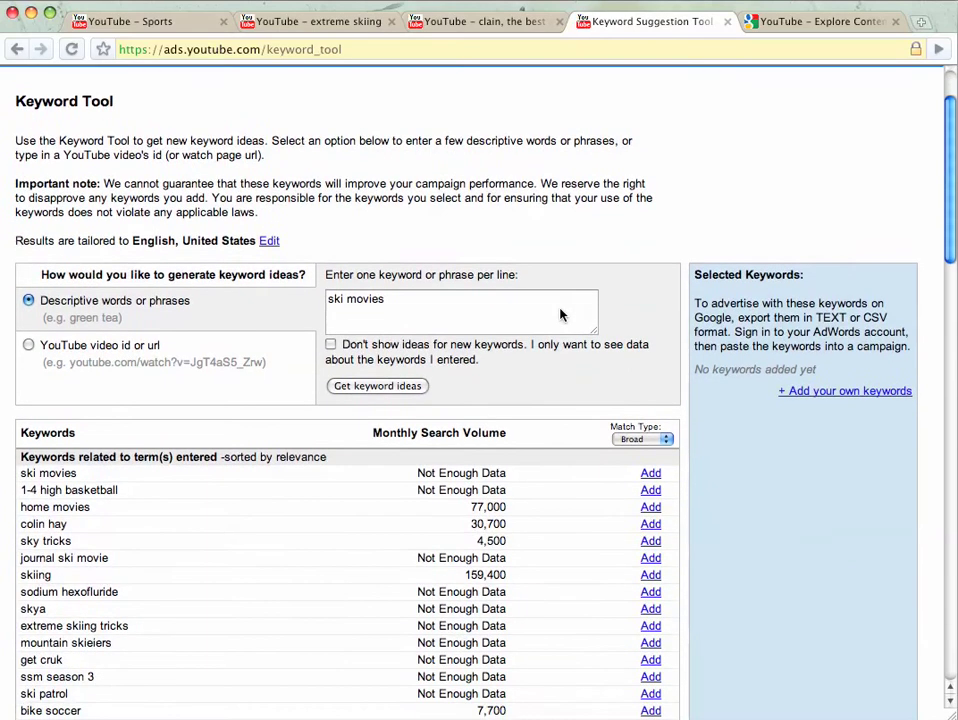
pyautogui.scroll(-15, 560, 315)
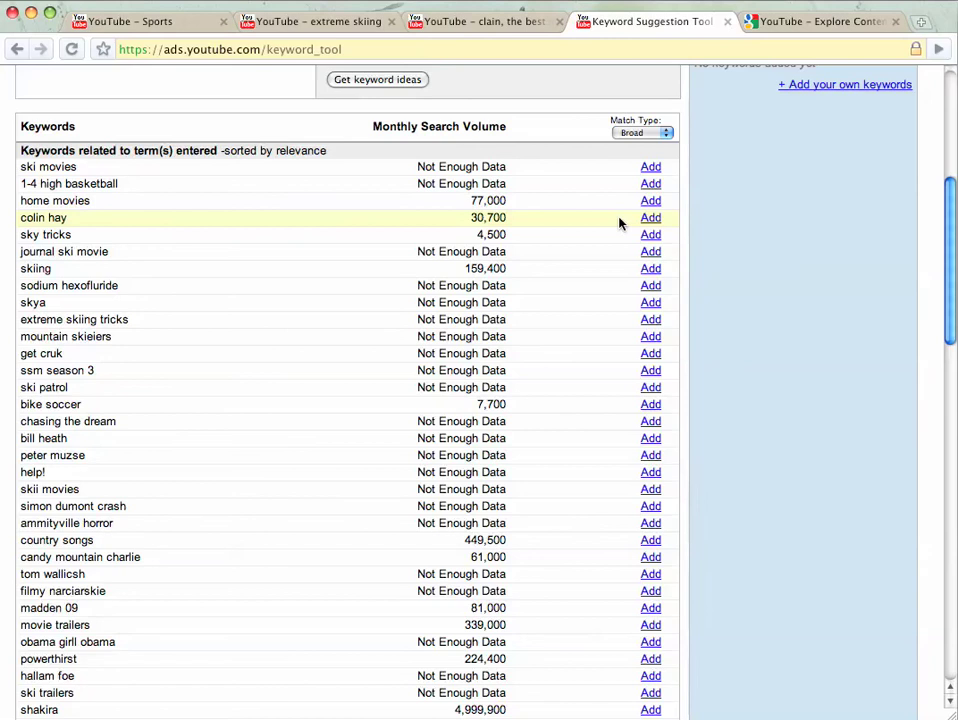
pyautogui.scroll(8, 619, 223)
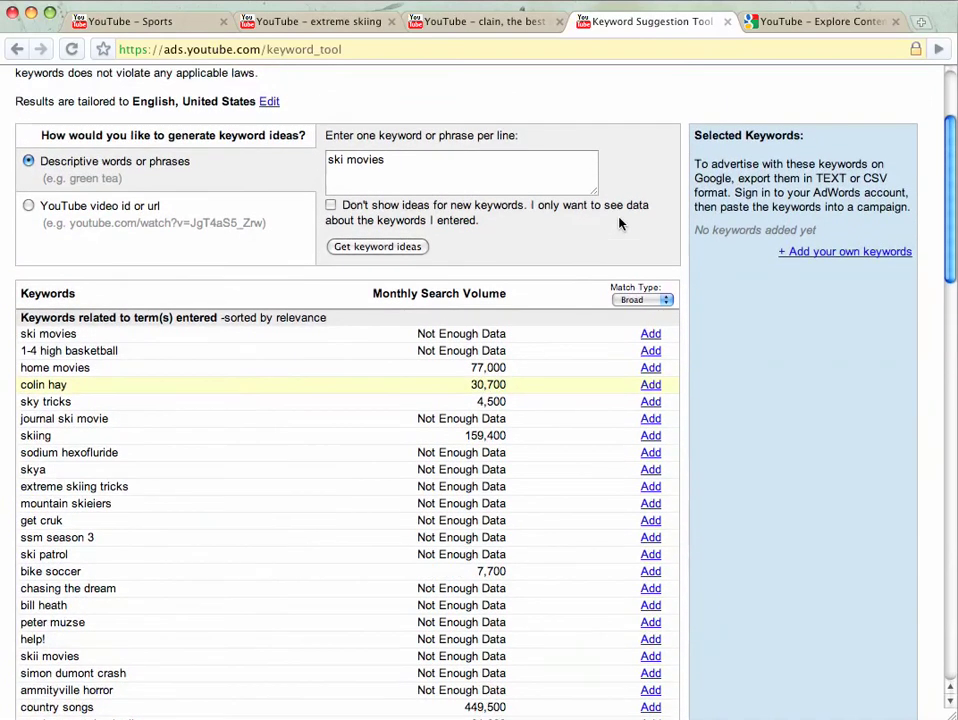
pyautogui.scroll(5, 619, 223)
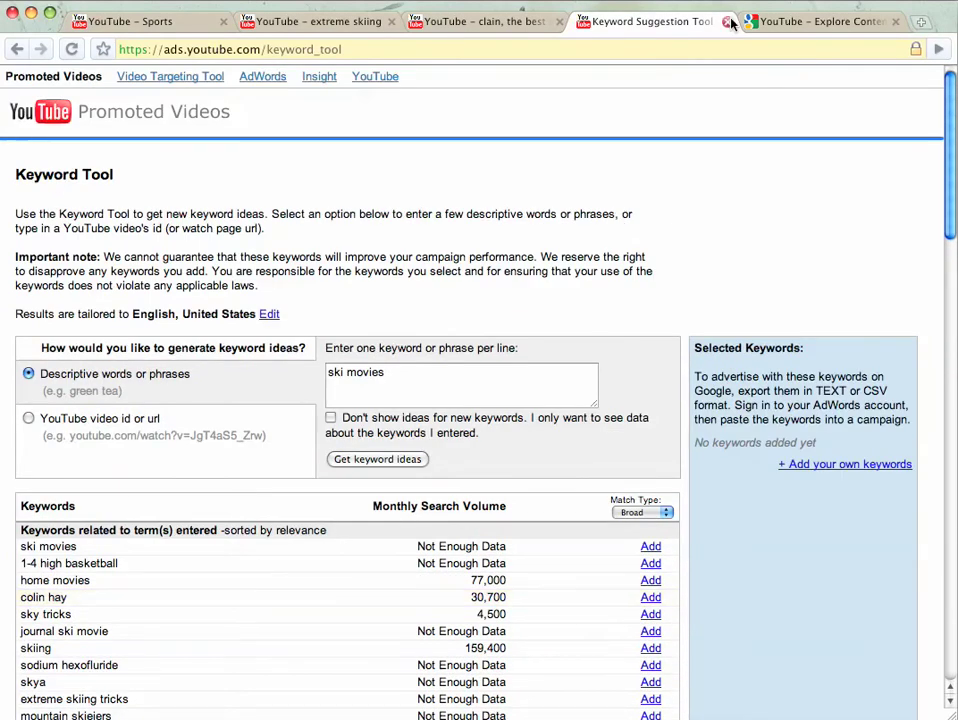
# Step: Show the Video Targeting Tool's ski movie video grid, briefly expanding the Search by keywords panel
pyautogui.click(760, 21)
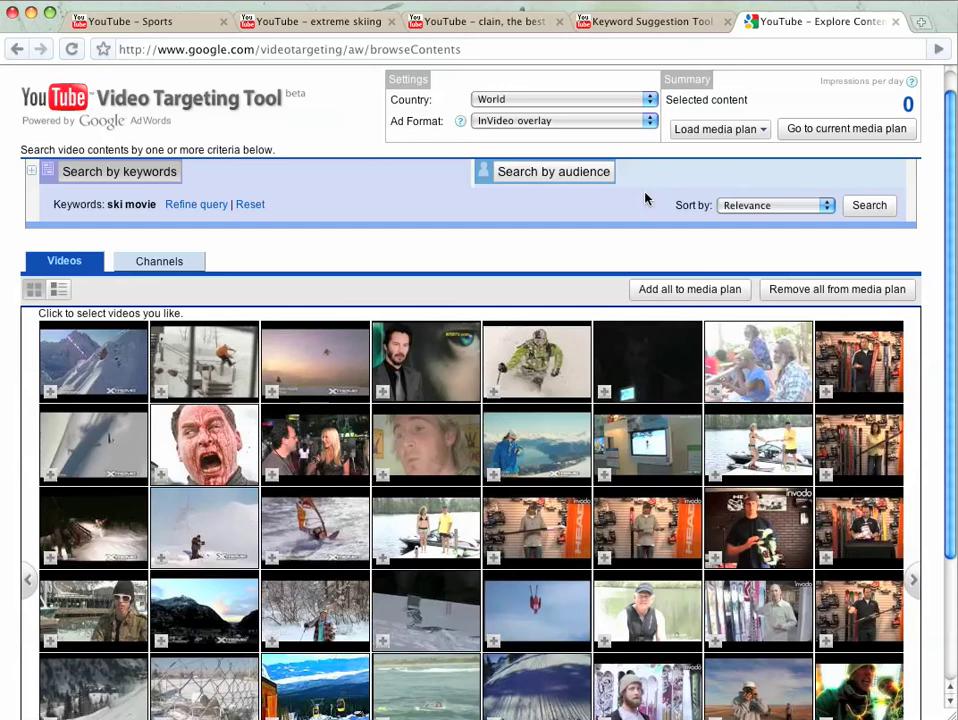
pyautogui.click(97, 170)
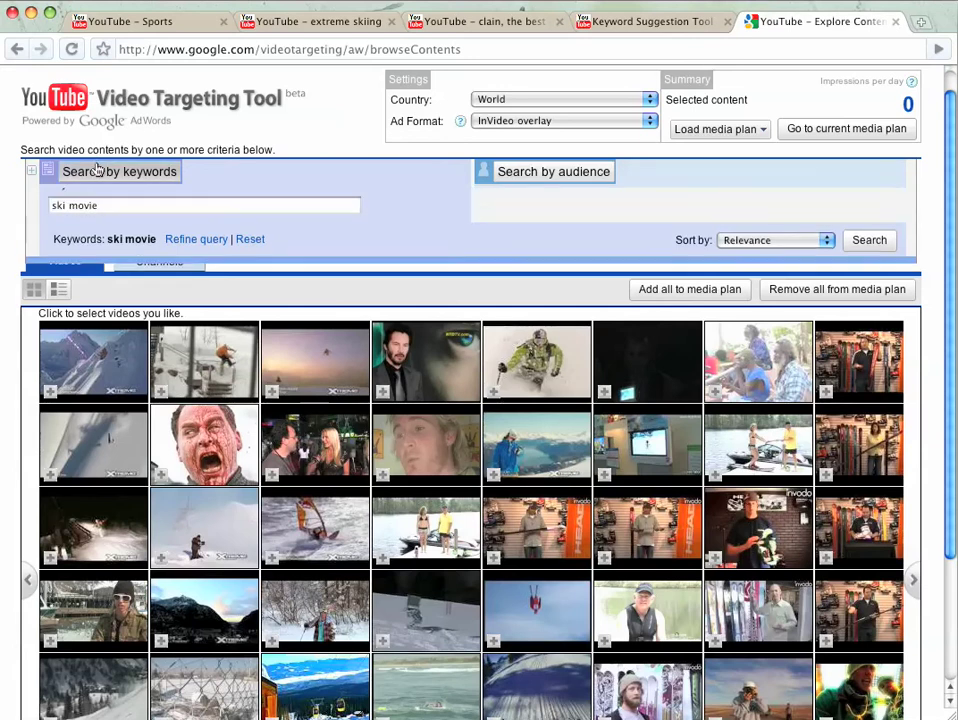
pyautogui.click(34, 172)
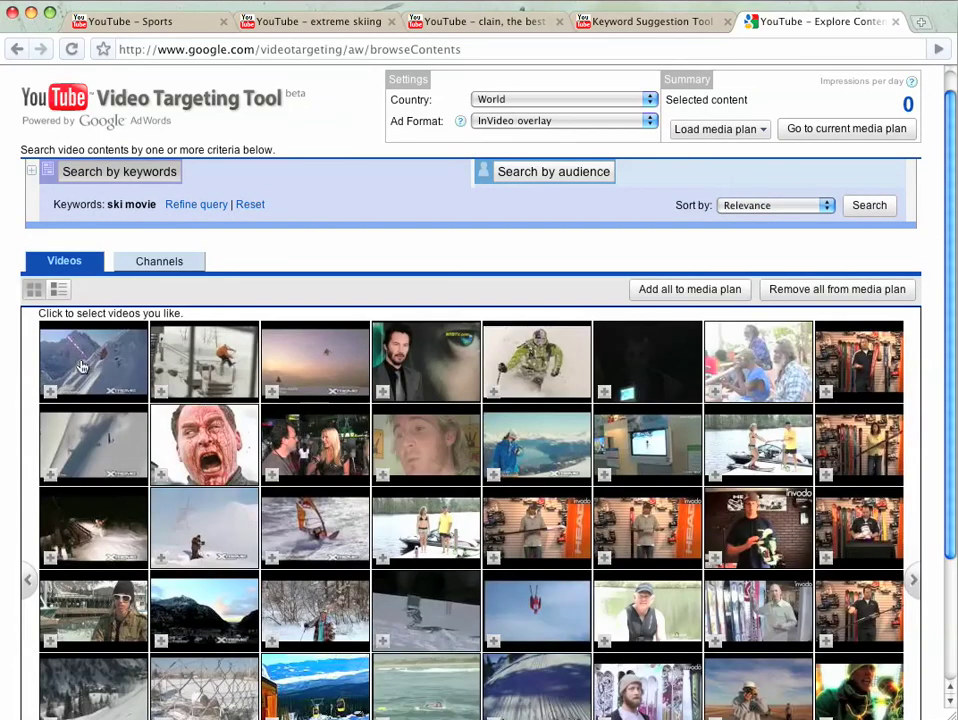
# Step: Add the first four ski videos to the media plan, including Ski Wipeouts 2 - Level 1 and the green-suited skier
pyautogui.moveTo(82, 366)
pyautogui.click(49, 392)
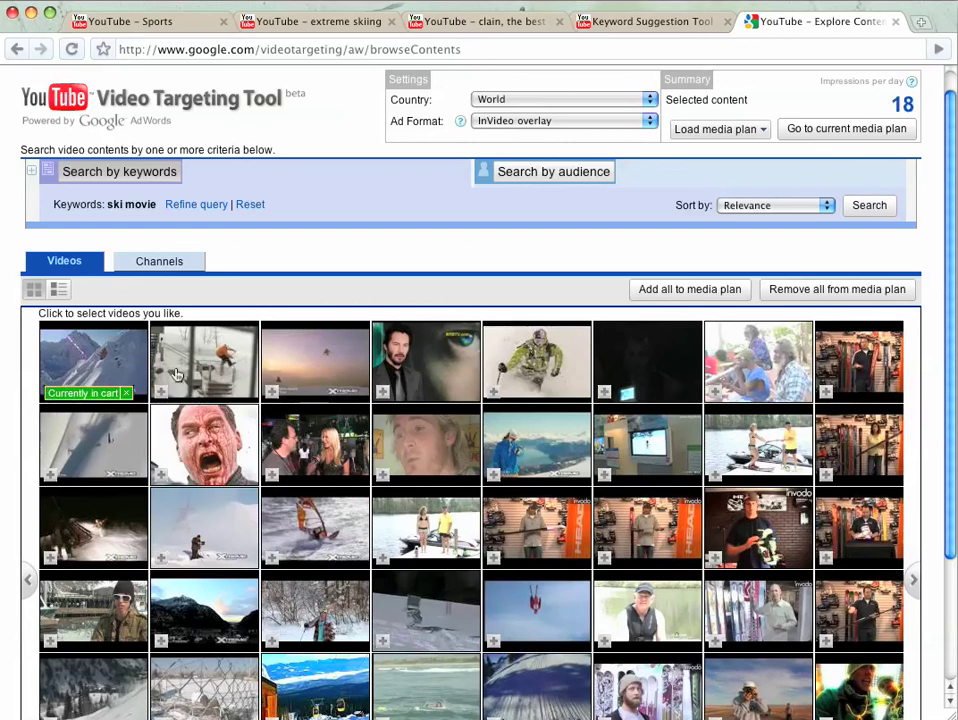
pyautogui.moveTo(180, 373)
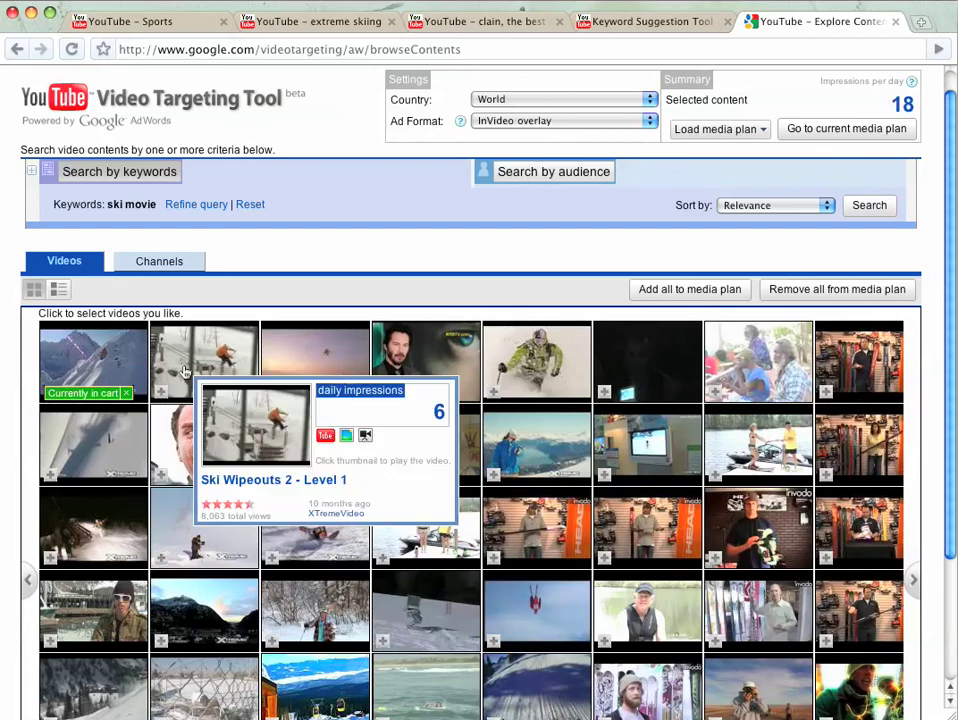
pyautogui.click(160, 392)
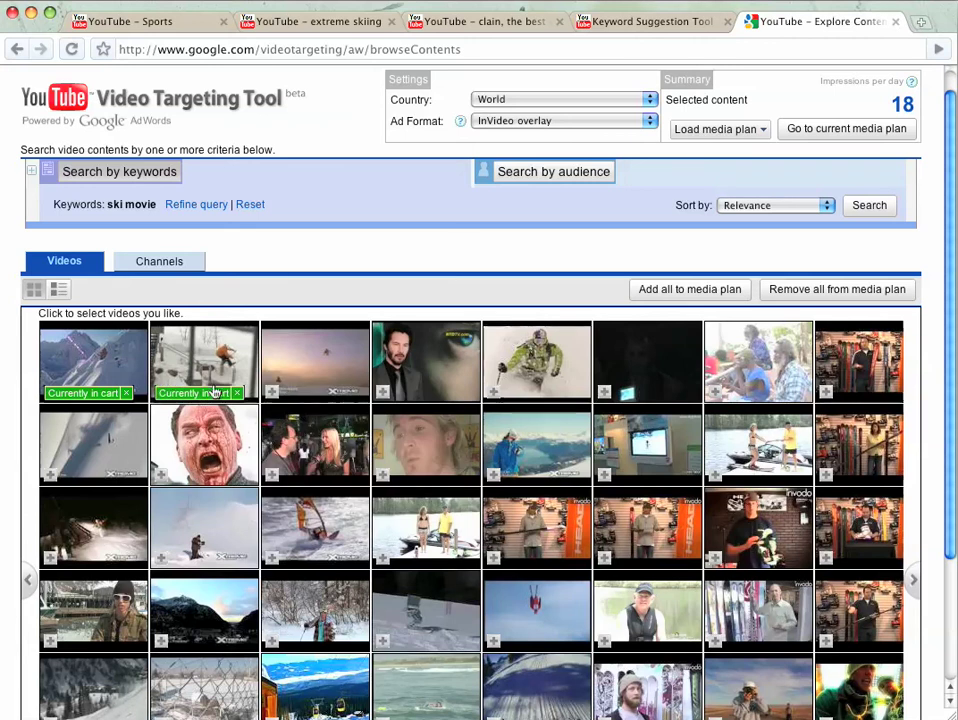
pyautogui.click(271, 393)
pyautogui.moveTo(449, 367)
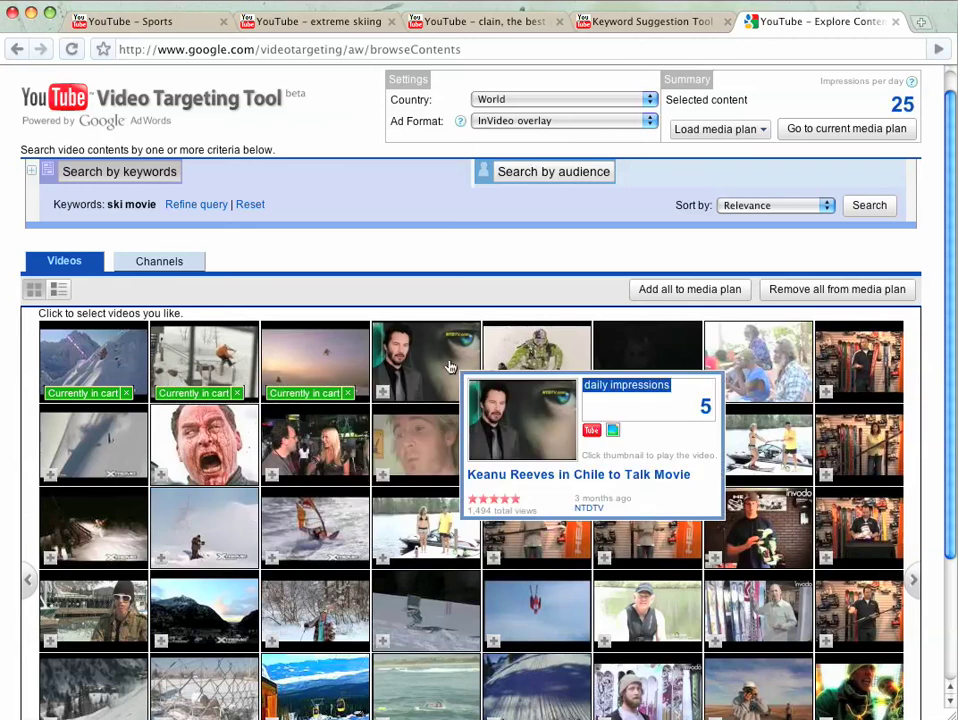
pyautogui.moveTo(533, 357)
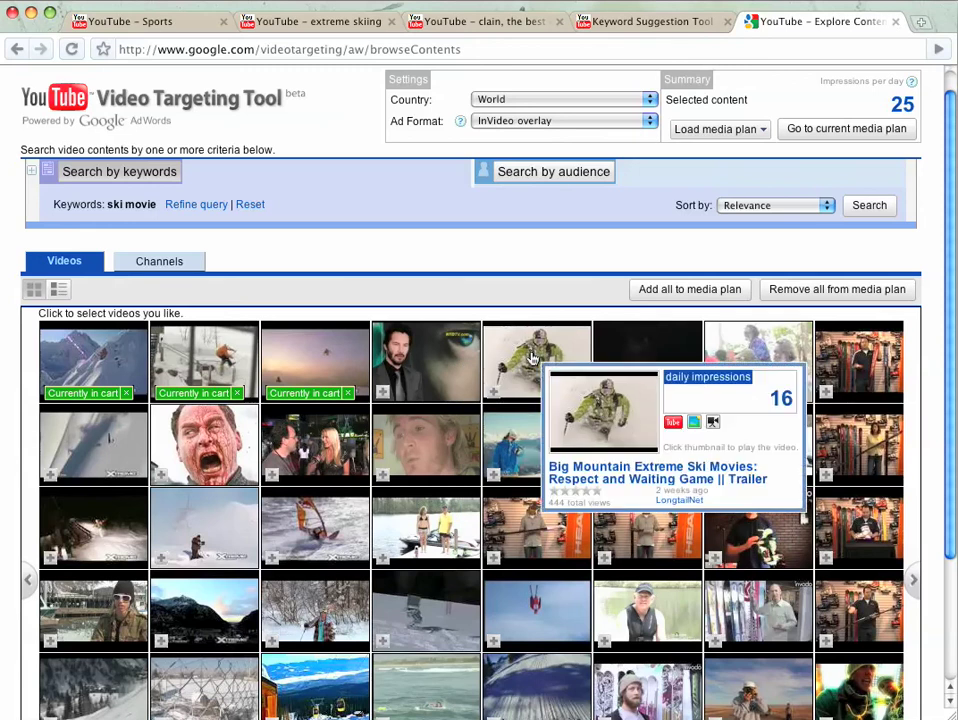
pyautogui.click(492, 393)
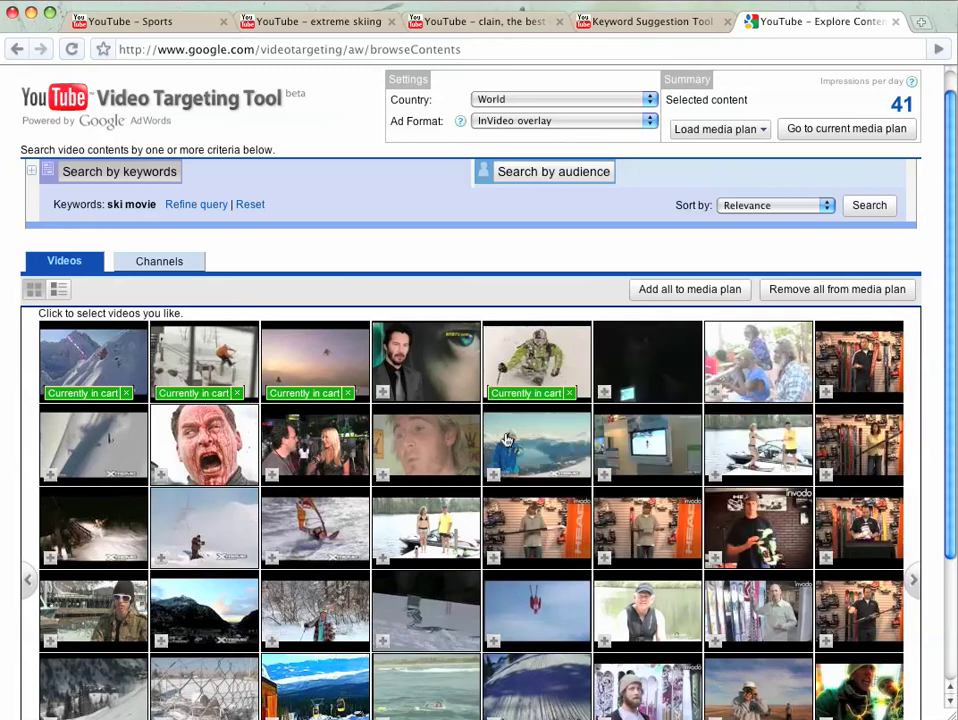
# Step: Add the skier-by-the-lake, The Windsurfing Movie and snowy ski videos, reaching 64 daily impressions
pyautogui.click(495, 475)
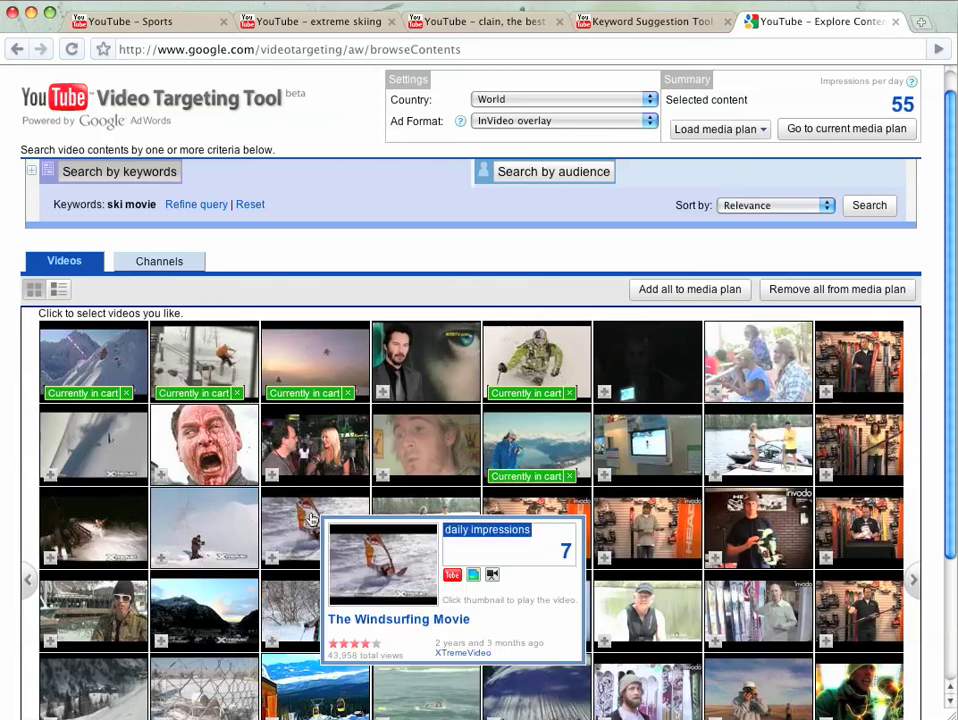
pyautogui.click(271, 562)
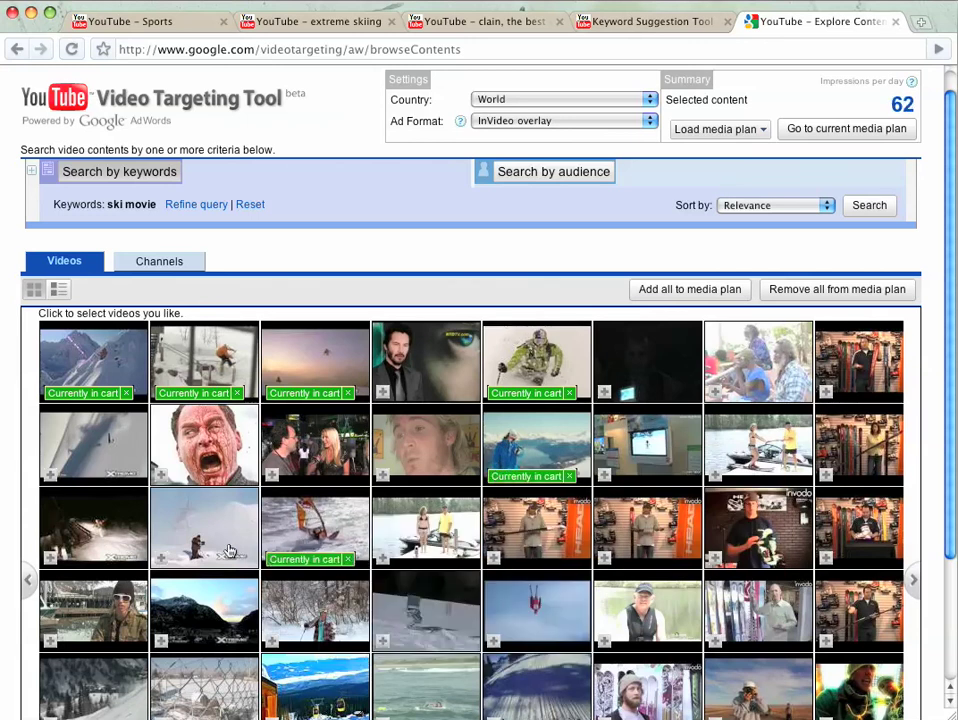
pyautogui.moveTo(229, 550)
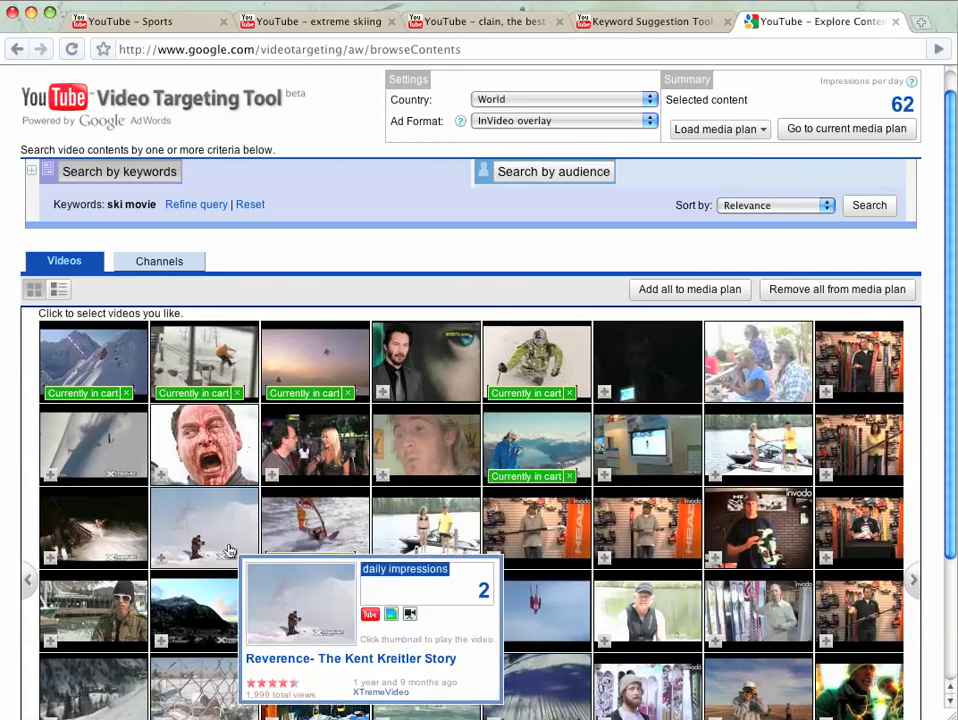
pyautogui.click(161, 559)
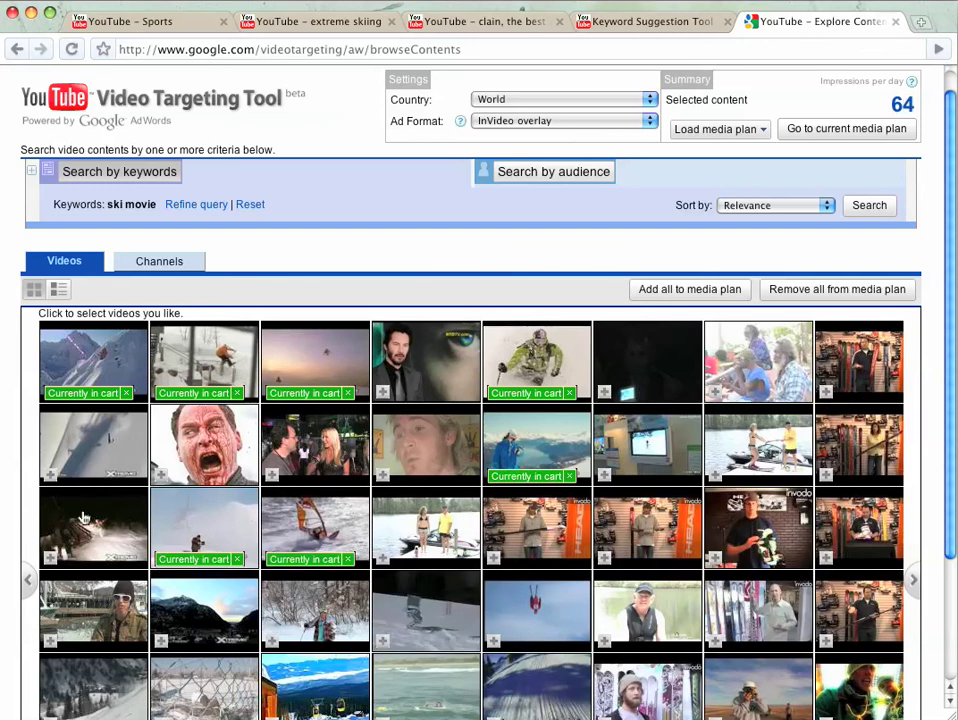
pyautogui.scroll(-2, 355, 507)
pyautogui.moveTo(355, 507)
pyautogui.scroll(-3, 355, 507)
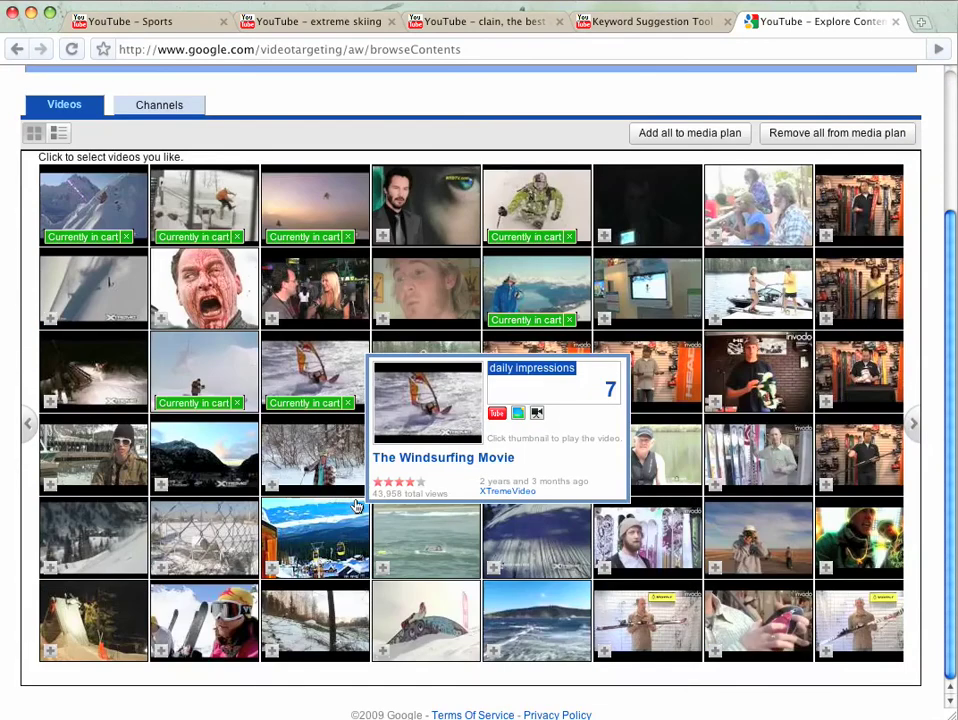
pyautogui.moveTo(338, 555)
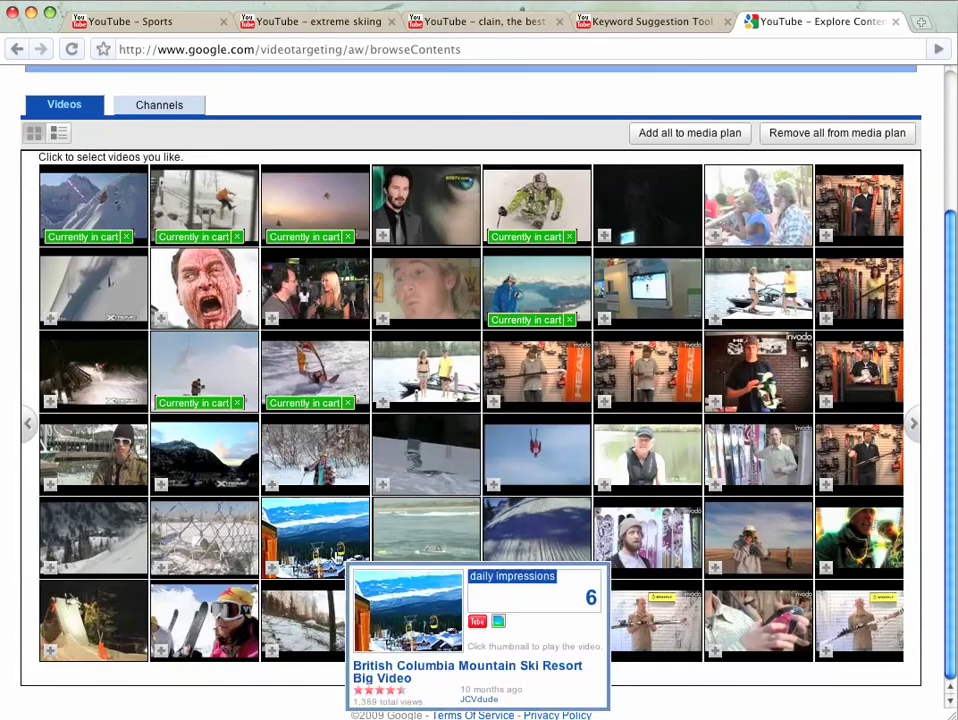
pyautogui.moveTo(422, 551)
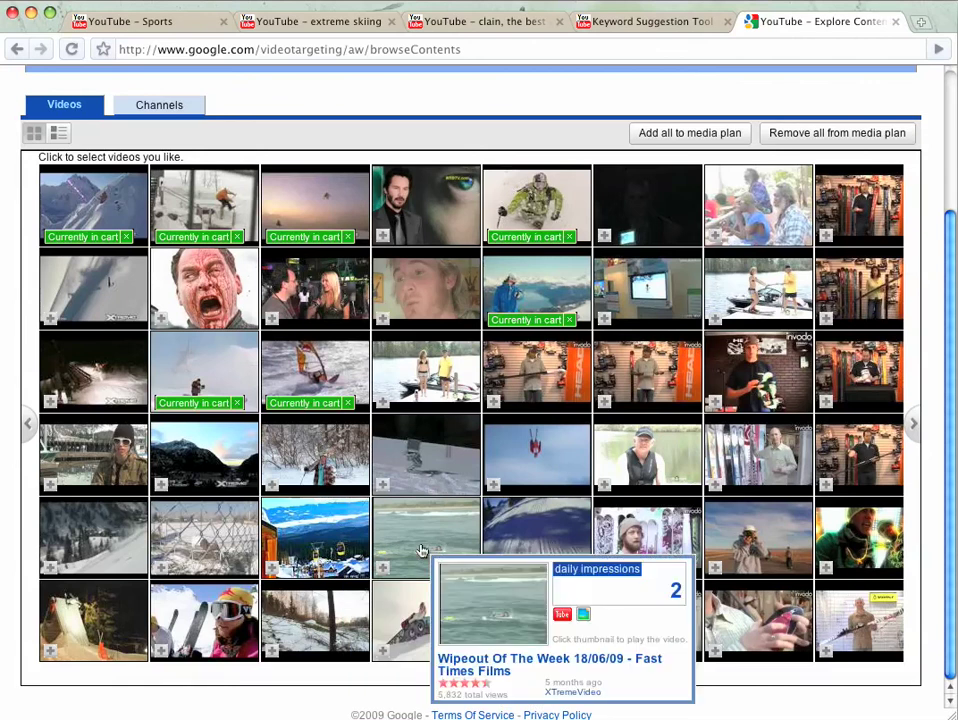
pyautogui.scroll(5, 460, 450)
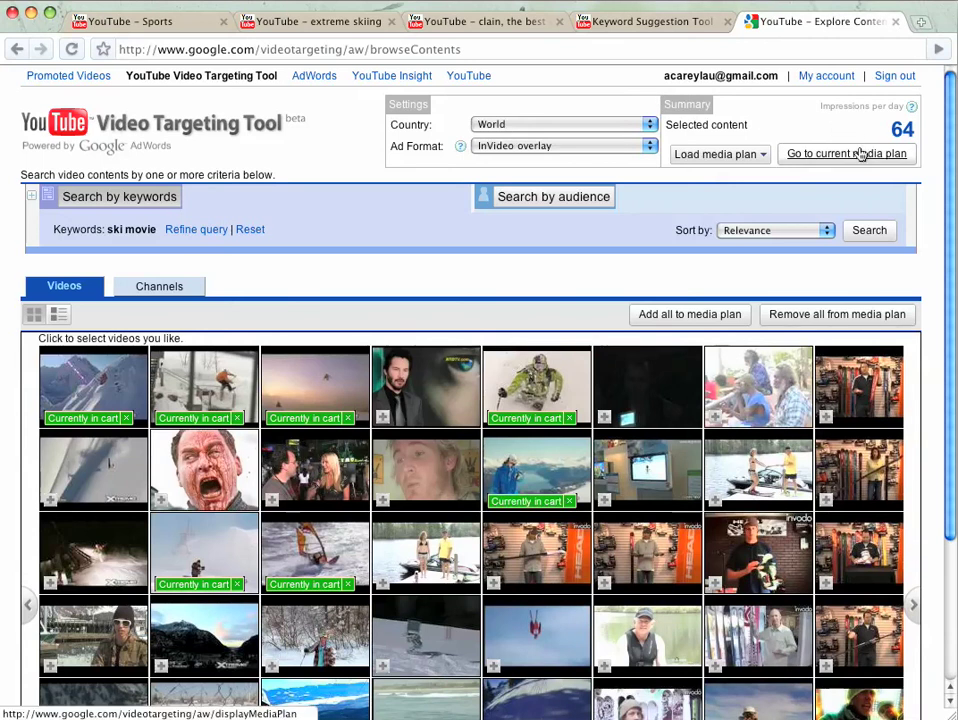
# Step: Search by audience for female viewers interested in Entertainment and browse the matching videos
pyautogui.click(546, 196)
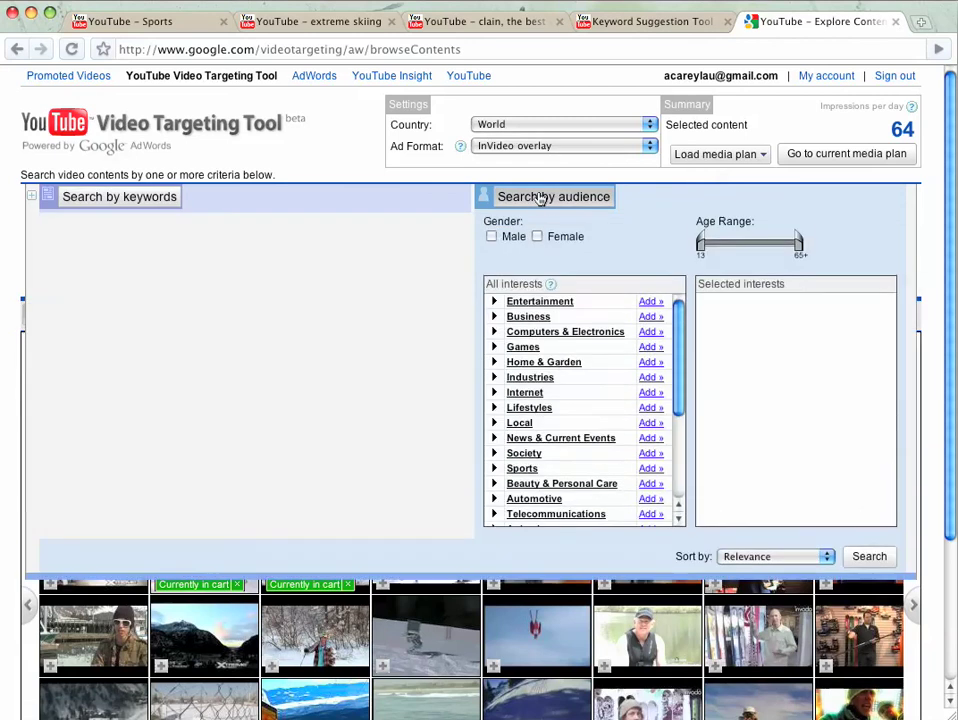
pyautogui.click(647, 302)
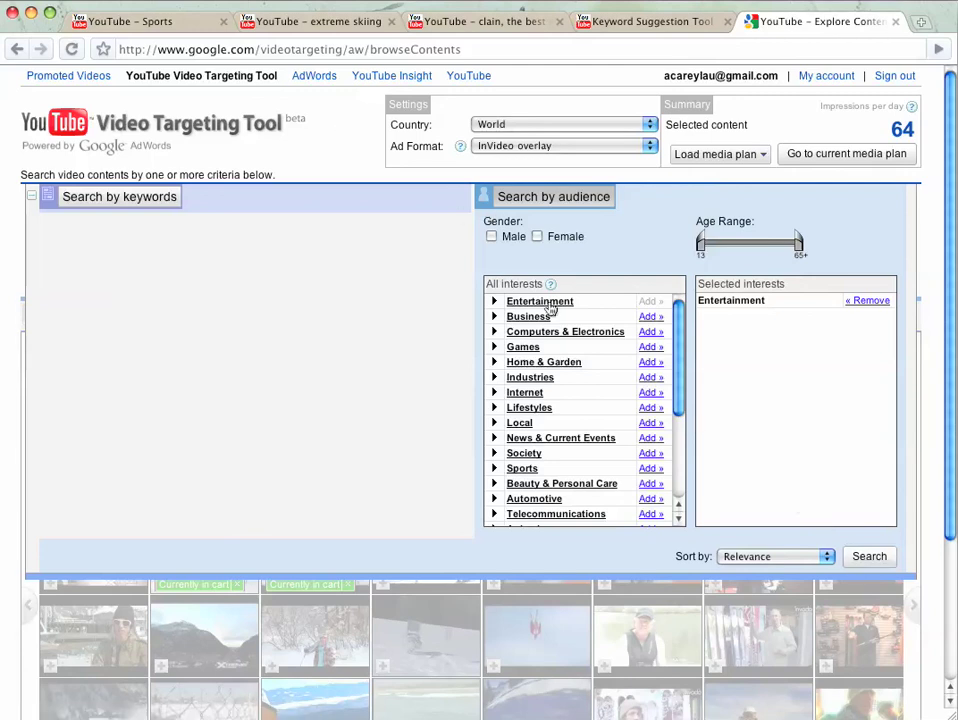
pyautogui.click(537, 236)
pyautogui.click(866, 556)
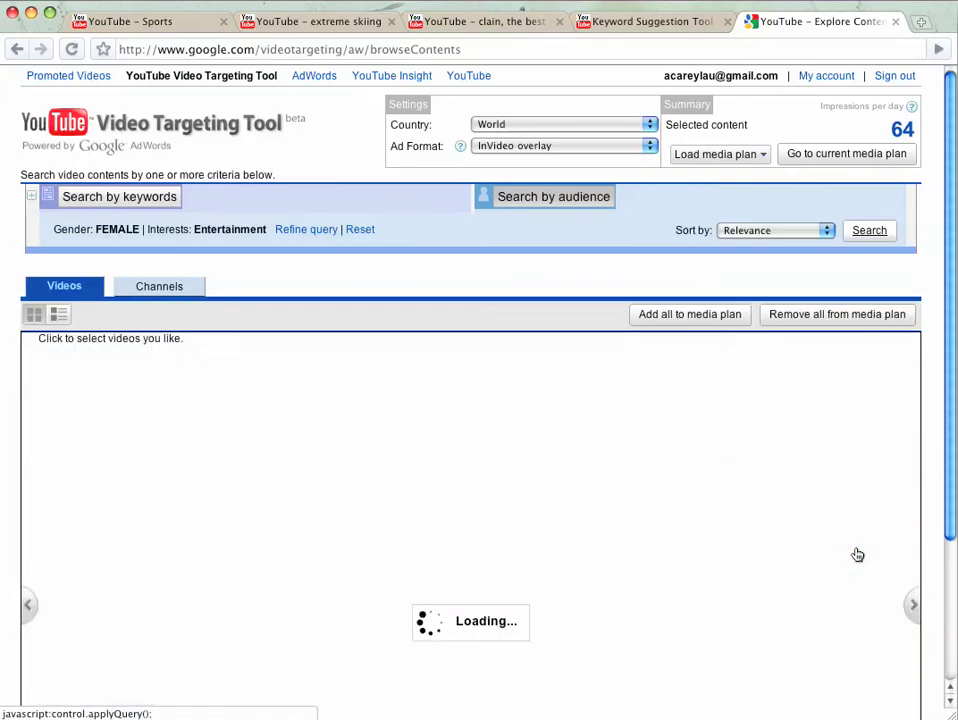
pyautogui.scroll(-5, 782, 447)
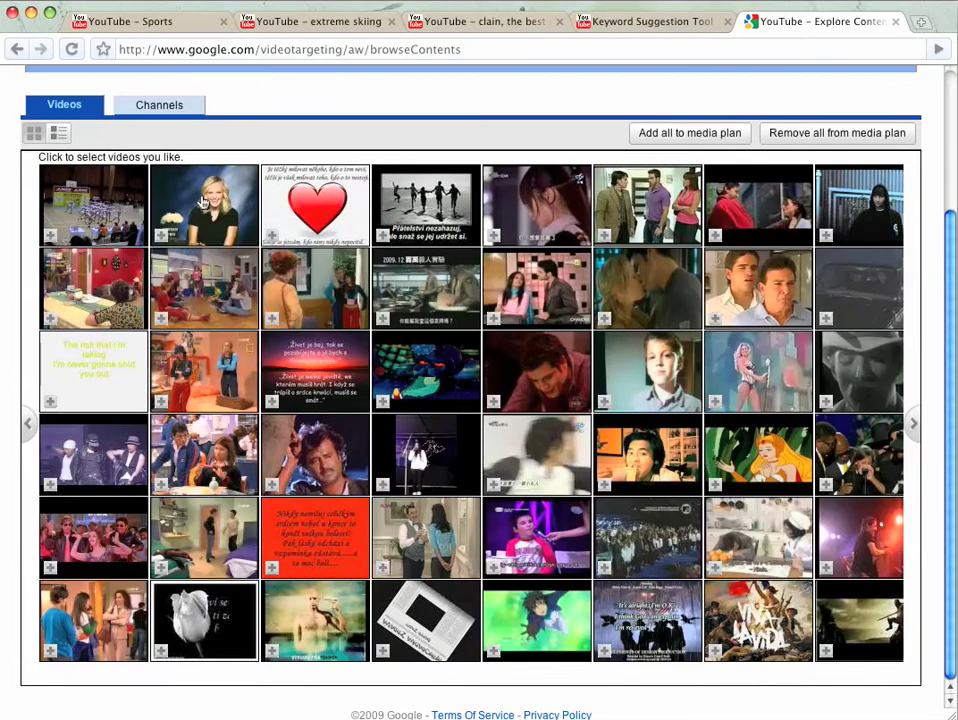
pyautogui.moveTo(201, 202)
pyautogui.scroll(3, 202, 202)
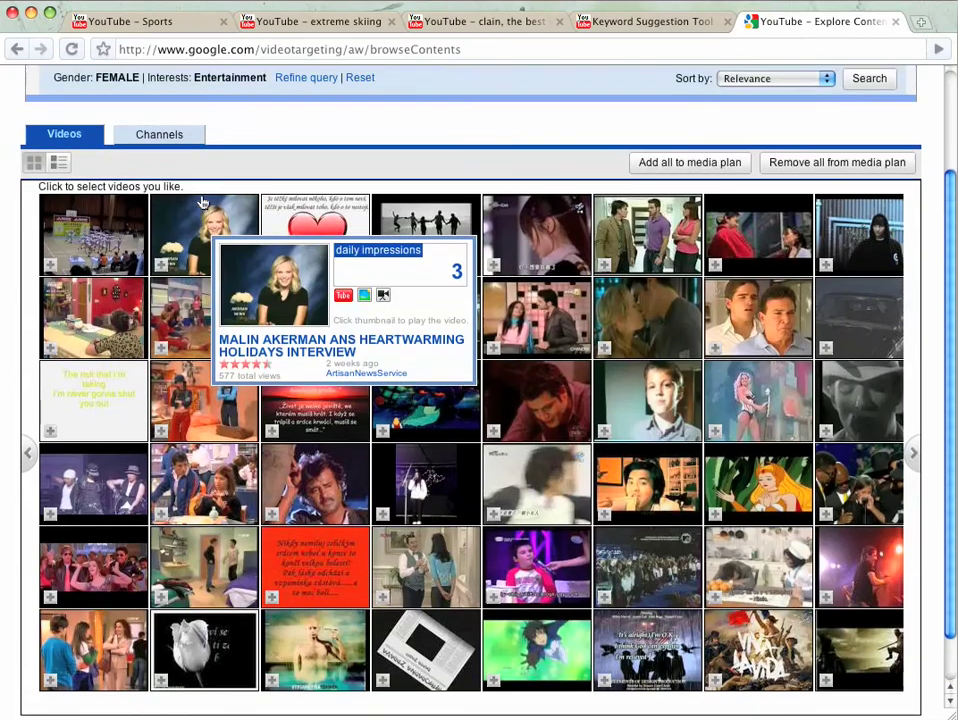
# Step: Switch from the browser back to Microsoft PowerPoint with Cmd+Tab
pyautogui.press('super+Tab')
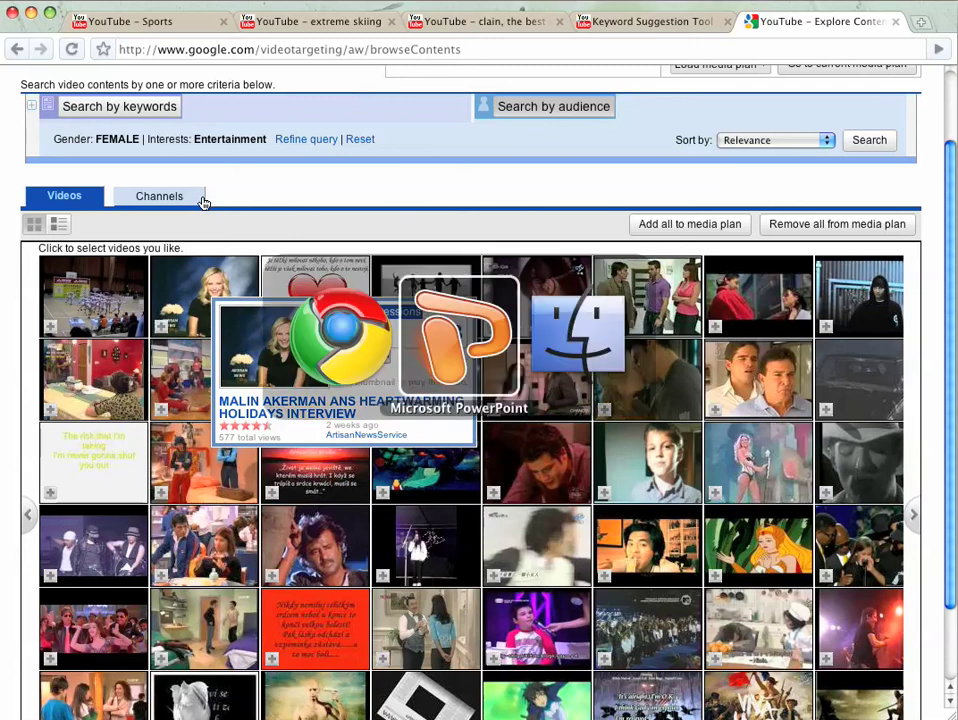